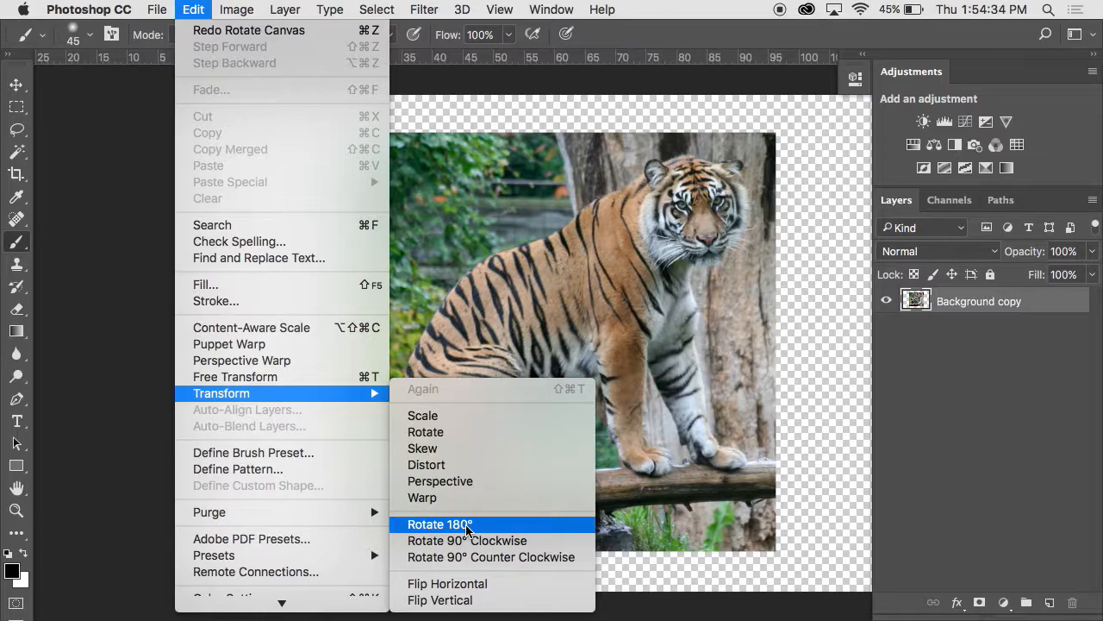
- Try scaling the tiger layer to about 101% with the Scale transform, and discard the change
{"action": "left_click", "coordinate": [453, 417]}
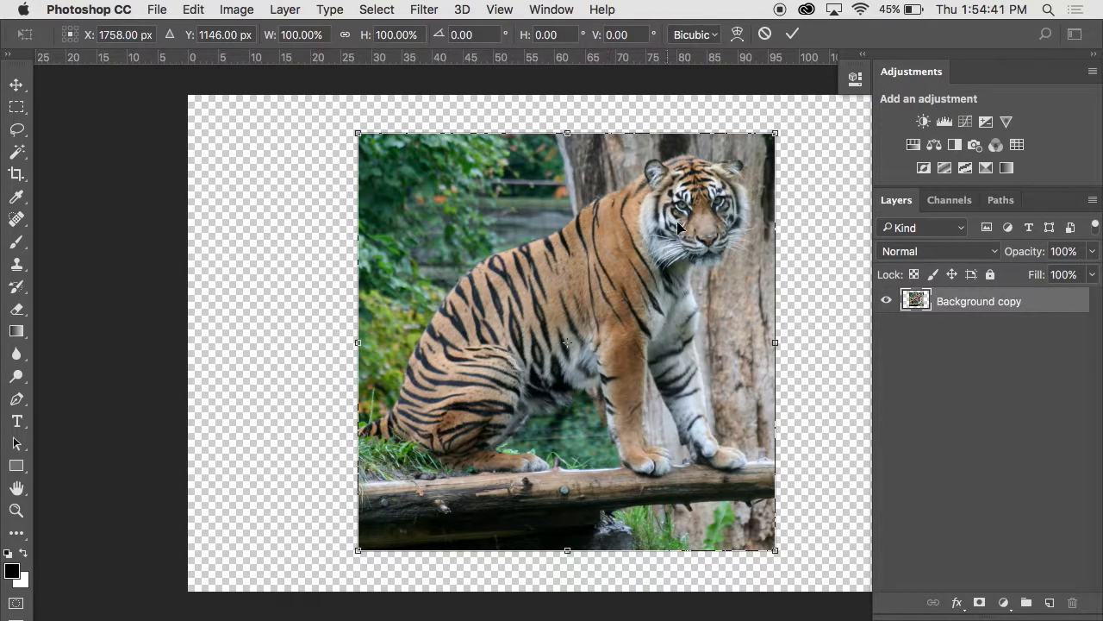
{"action": "left_click_drag", "start_coordinate": [775, 131], "coordinate": [793, 146]}
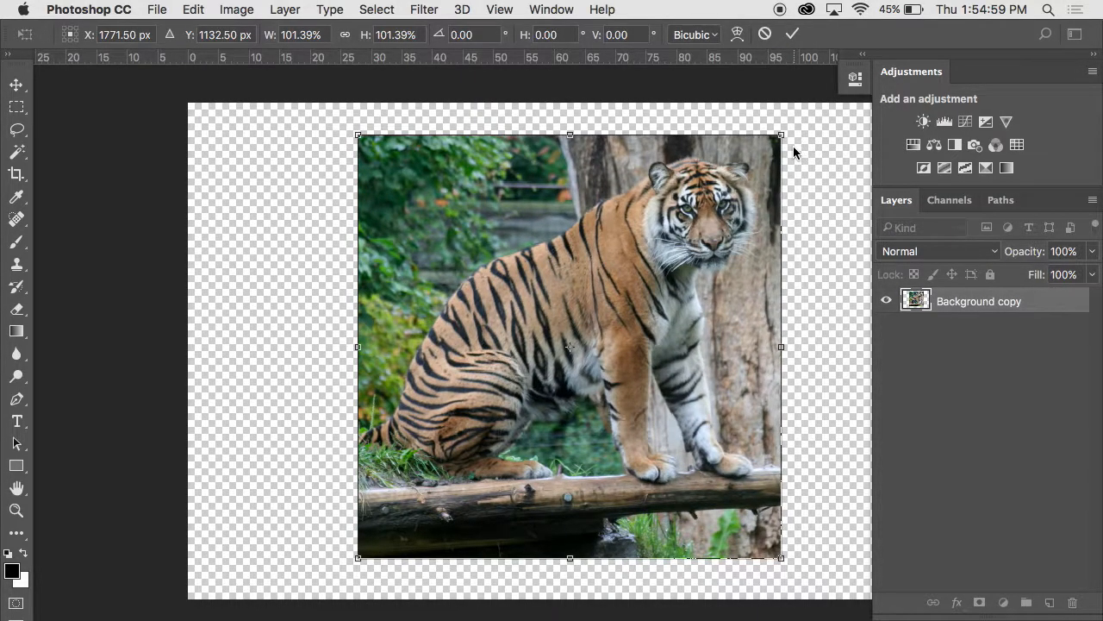
{"action": "key", "text": "Escape"}
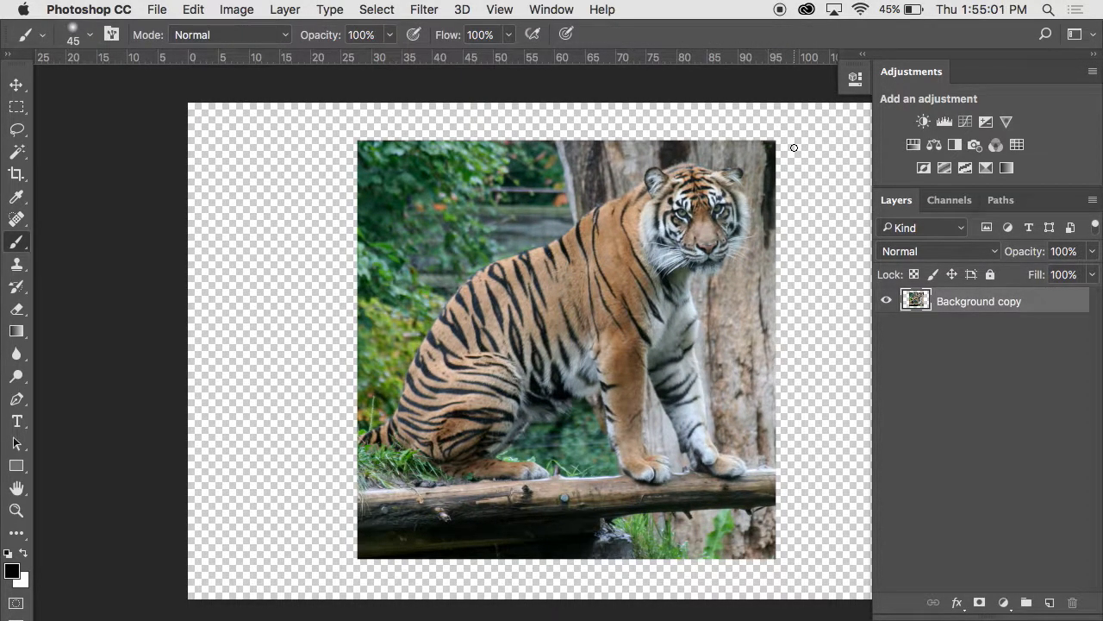
- Try the Rotate transform on the tiger layer, shifting it up and left and turning it about -0.2° around its centre
{"action": "left_click", "coordinate": [194, 8]}
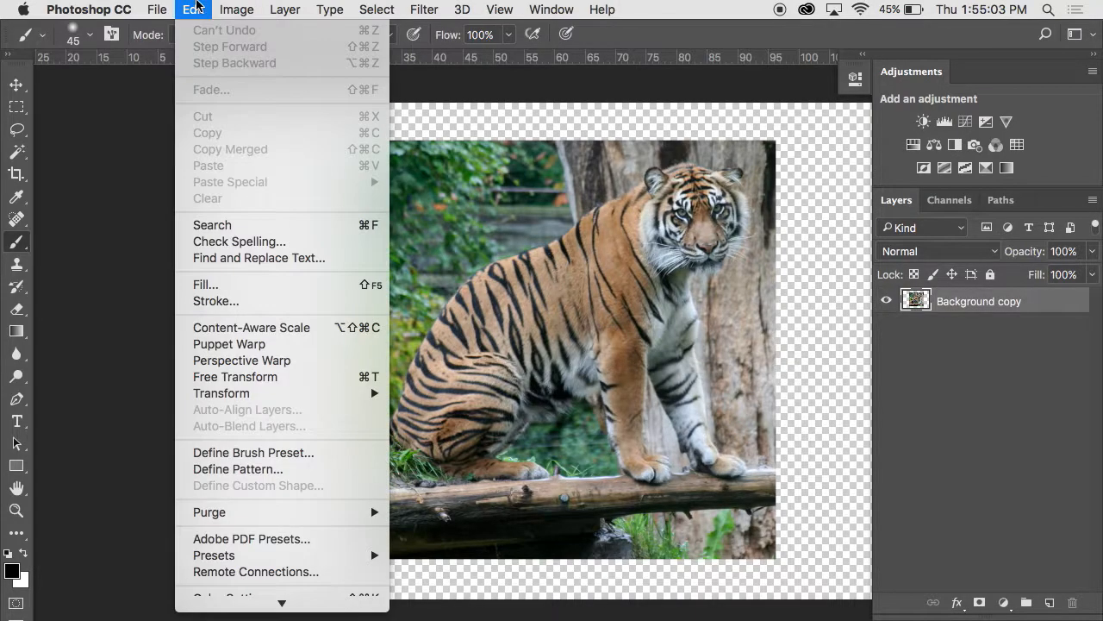
{"action": "mouse_move", "coordinate": [239, 393]}
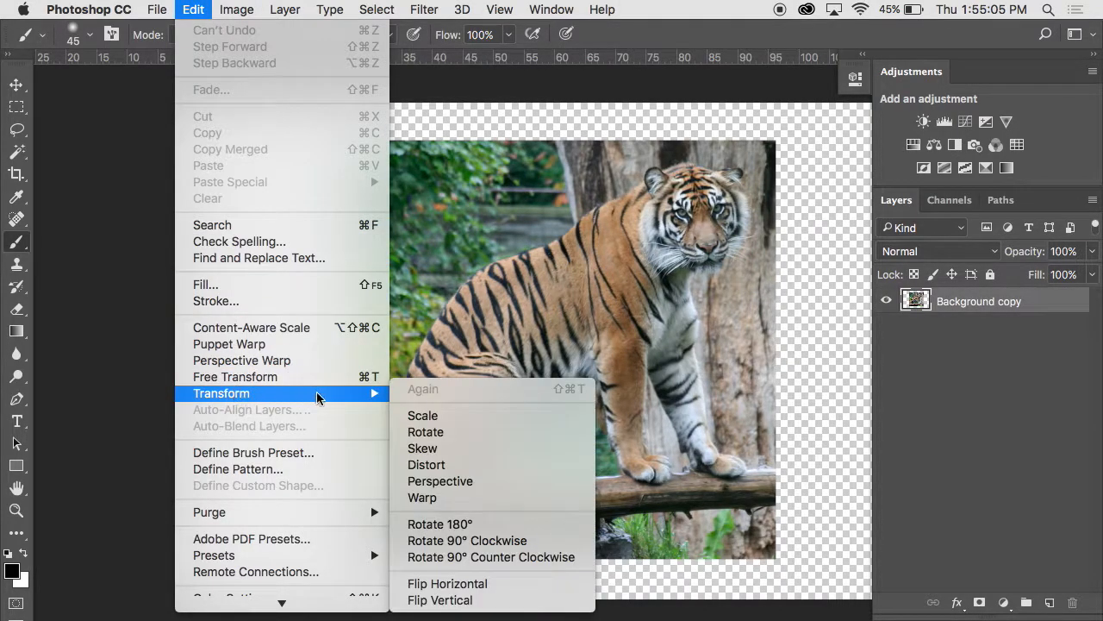
{"action": "left_click", "coordinate": [447, 433]}
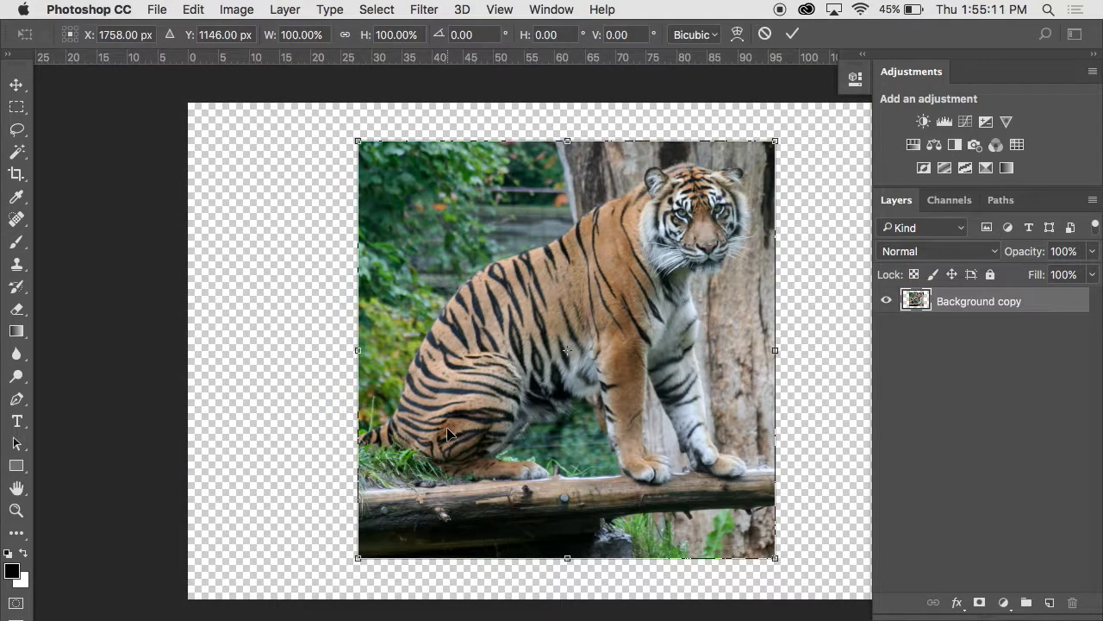
{"action": "left_click_drag", "start_coordinate": [701, 194], "coordinate": [666, 189]}
{"action": "left_click_drag", "start_coordinate": [781, 135], "coordinate": [656, 265]}
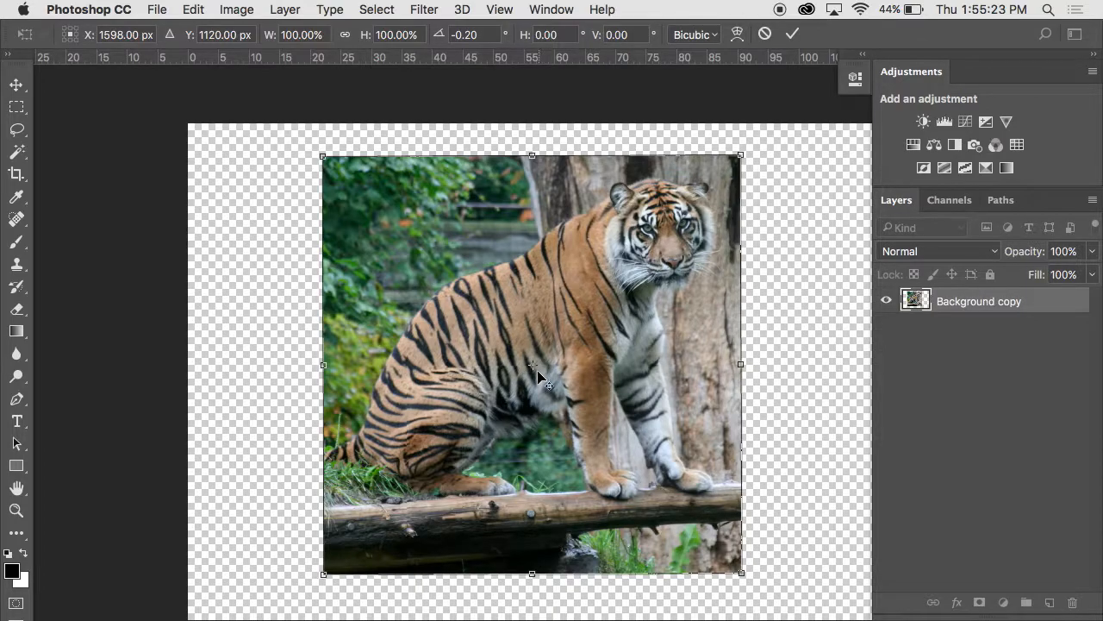
- Try rotating the tiger layer around a reference point on the face, then around one outside its left edge, and discard the rotation
{"action": "left_click_drag", "start_coordinate": [518, 360], "coordinate": [676, 256]}
{"action": "mouse_move", "coordinate": [750, 238]}
{"action": "left_mouse_down"}
{"action": "mouse_move", "coordinate": [771, 259]}
{"action": "mouse_move", "coordinate": [759, 158]}
{"action": "mouse_move", "coordinate": [595, 235]}
{"action": "mouse_move", "coordinate": [517, 290]}
{"action": "mouse_move", "coordinate": [675, 350]}
{"action": "mouse_move", "coordinate": [648, 363]}
{"action": "mouse_move", "coordinate": [752, 290]}
{"action": "mouse_move", "coordinate": [739, 197]}
{"action": "mouse_move", "coordinate": [748, 238]}
{"action": "left_mouse_up"}
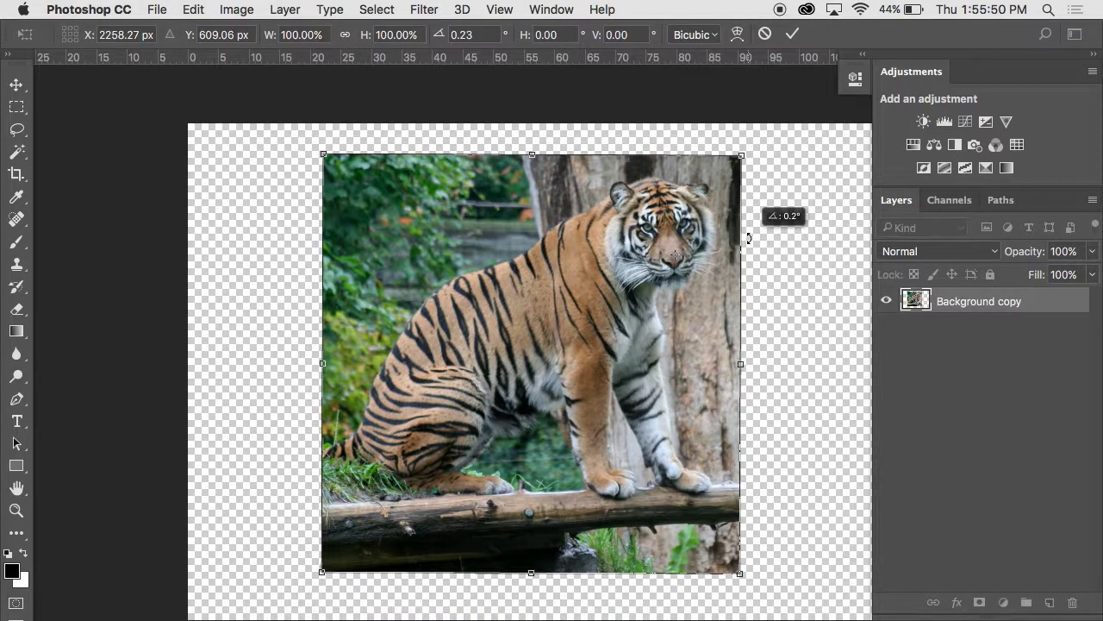
{"action": "left_click_drag", "start_coordinate": [675, 255], "coordinate": [281, 363]}
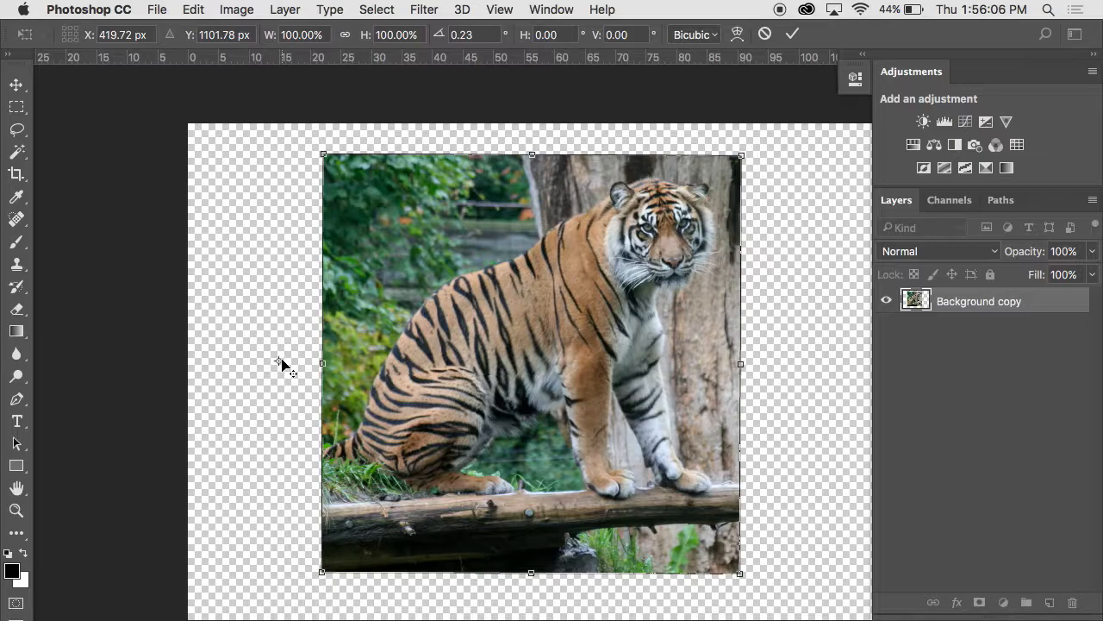
{"action": "mouse_move", "coordinate": [256, 357]}
{"action": "left_mouse_down"}
{"action": "mouse_move", "coordinate": [285, 336]}
{"action": "mouse_move", "coordinate": [247, 387]}
{"action": "mouse_move", "coordinate": [298, 384]}
{"action": "mouse_move", "coordinate": [242, 353]}
{"action": "mouse_move", "coordinate": [246, 343]}
{"action": "left_mouse_up"}
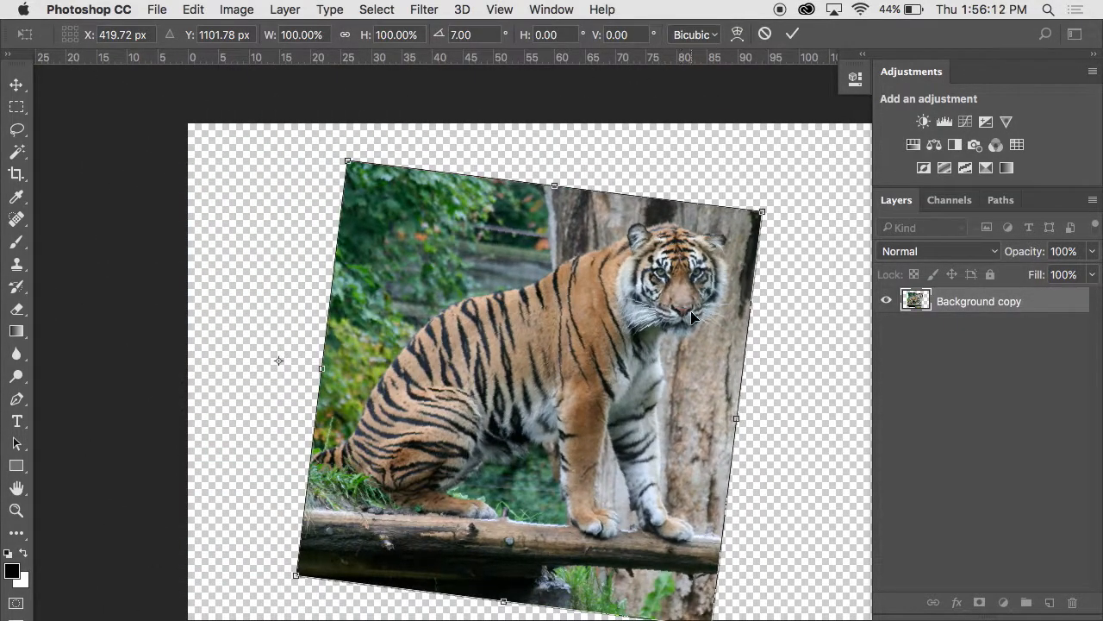
{"action": "left_click_drag", "start_coordinate": [828, 307], "coordinate": [811, 228]}
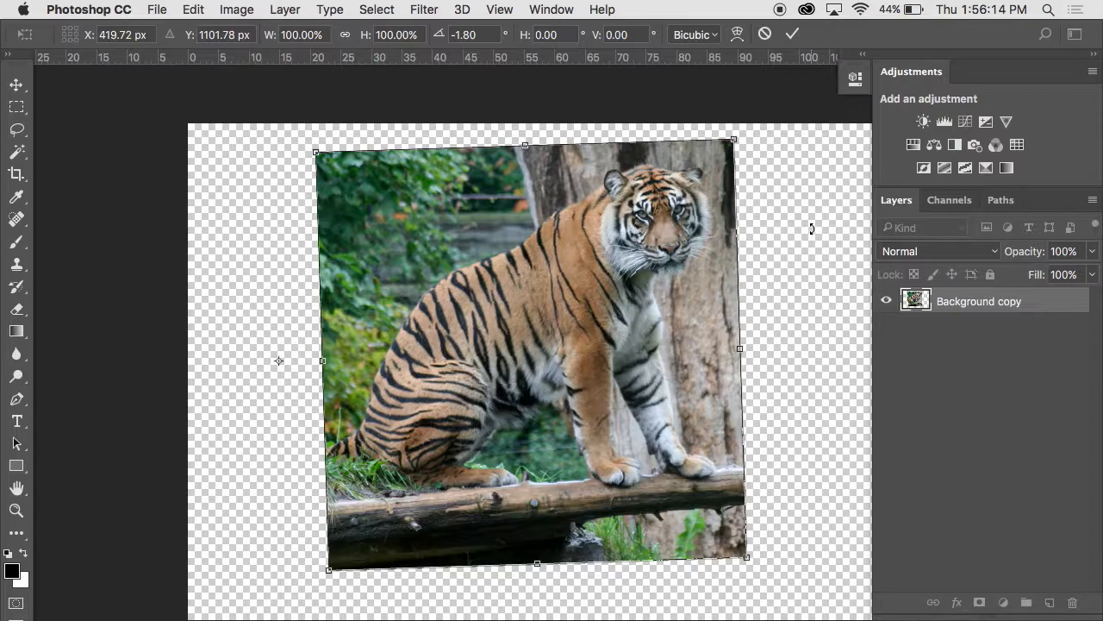
{"action": "key", "text": "Escape"}
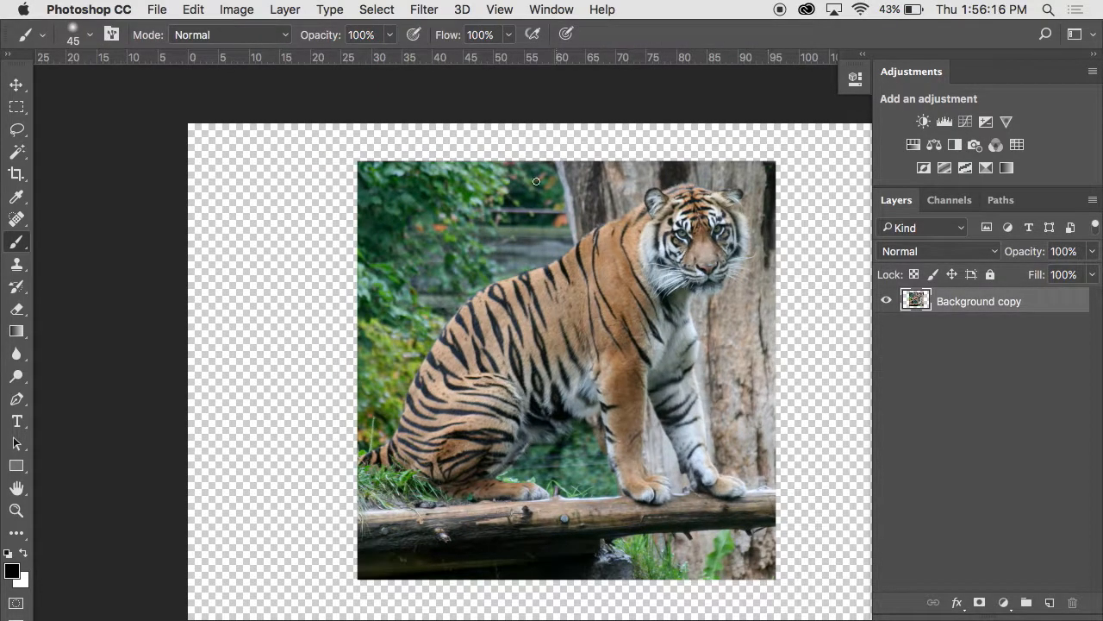
- Try the Skew transform on the tiger layer, sliding its top edge sideways in both directions and its left edge slightly down
{"action": "left_click", "coordinate": [194, 9]}
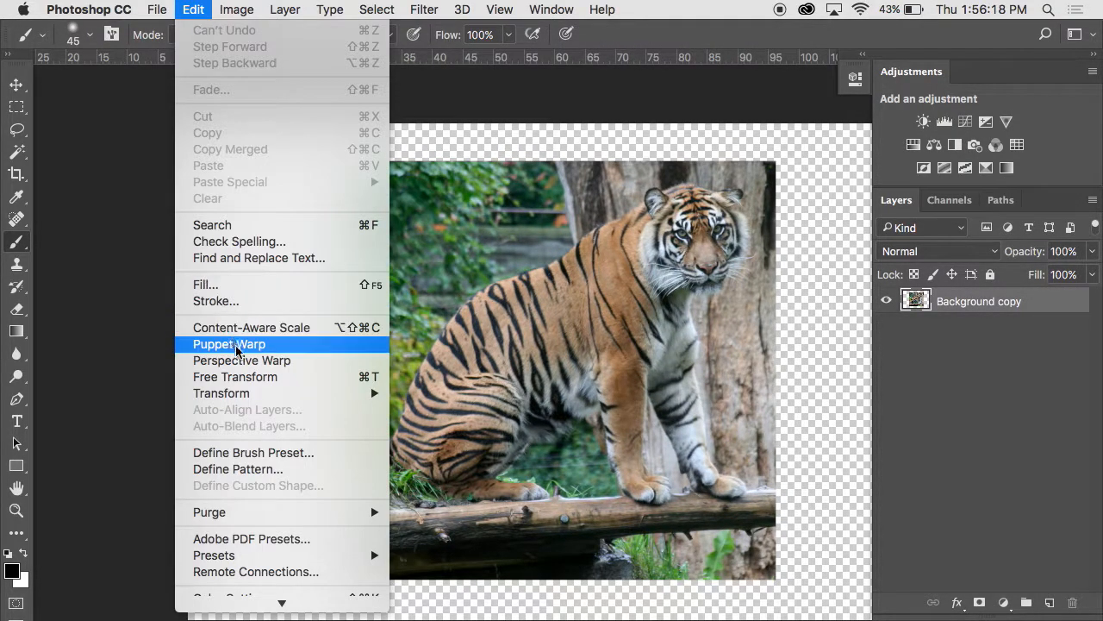
{"action": "mouse_move", "coordinate": [261, 392]}
{"action": "left_click", "coordinate": [460, 446]}
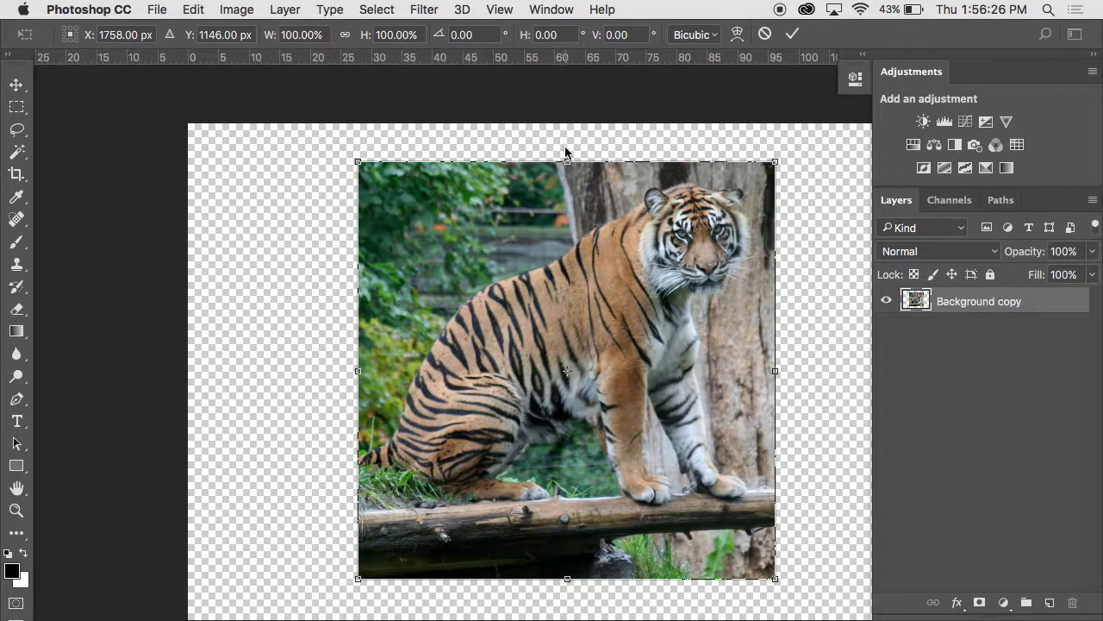
{"action": "left_click_drag", "start_coordinate": [567, 162], "coordinate": [593, 214]}
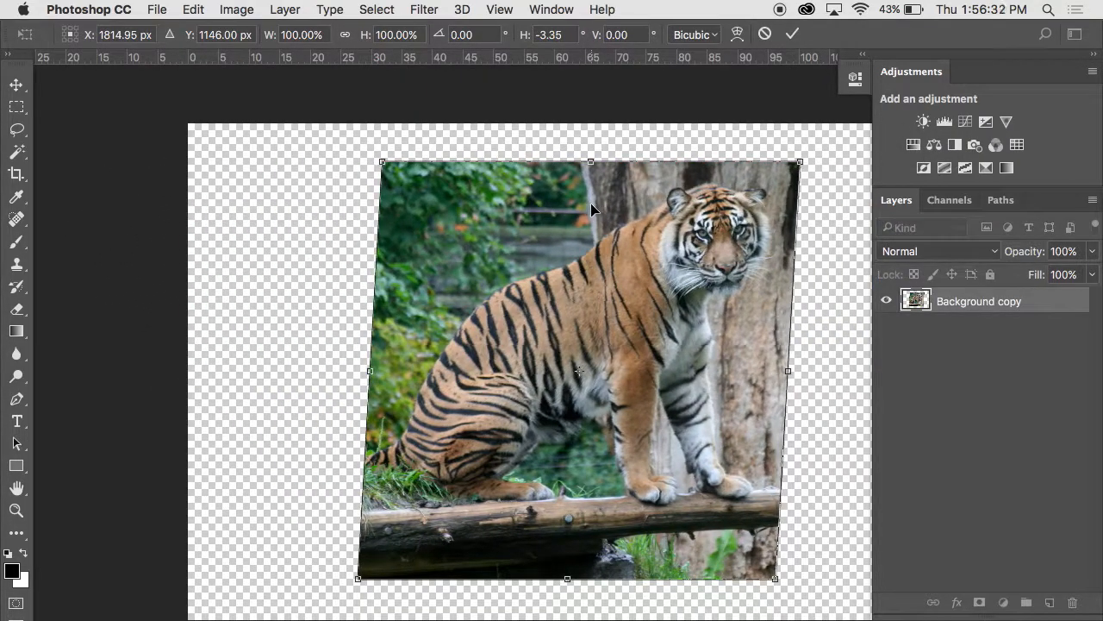
{"action": "mouse_move", "coordinate": [371, 379]}
{"action": "left_mouse_down"}
{"action": "mouse_move", "coordinate": [371, 280]}
{"action": "mouse_move", "coordinate": [372, 384]}
{"action": "left_mouse_up"}
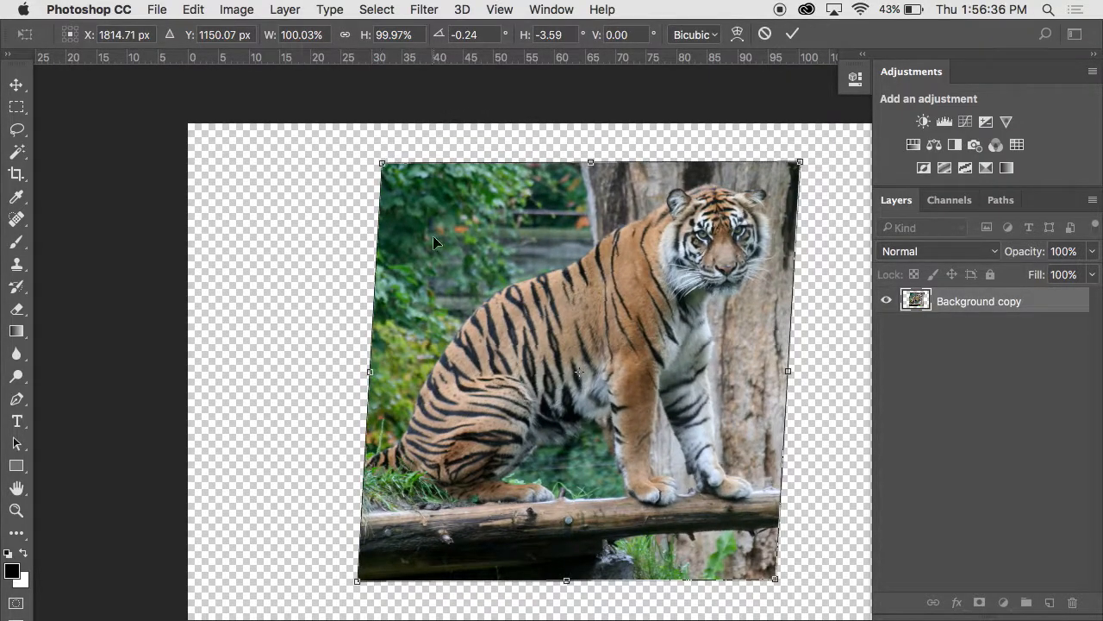
{"action": "left_click_drag", "start_coordinate": [592, 163], "coordinate": [570, 204]}
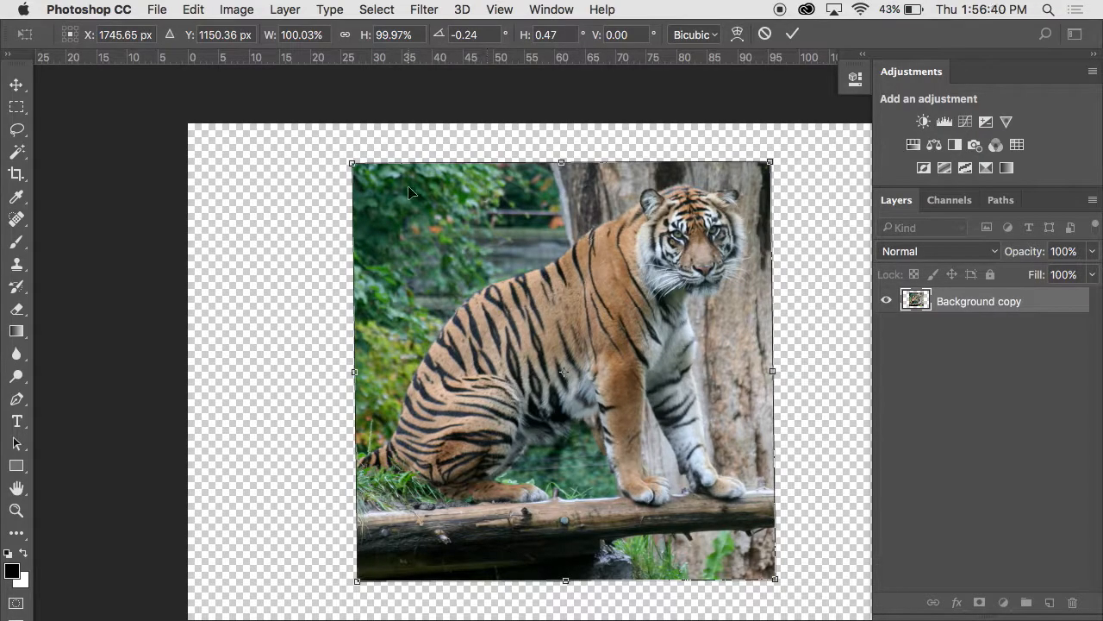
- Try skewing both upper corners of the tiger layer inward into a trapezoid, and discard the skew
{"action": "left_click_drag", "start_coordinate": [354, 165], "coordinate": [467, 163]}
{"action": "left_click_drag", "start_coordinate": [771, 161], "coordinate": [664, 164]}
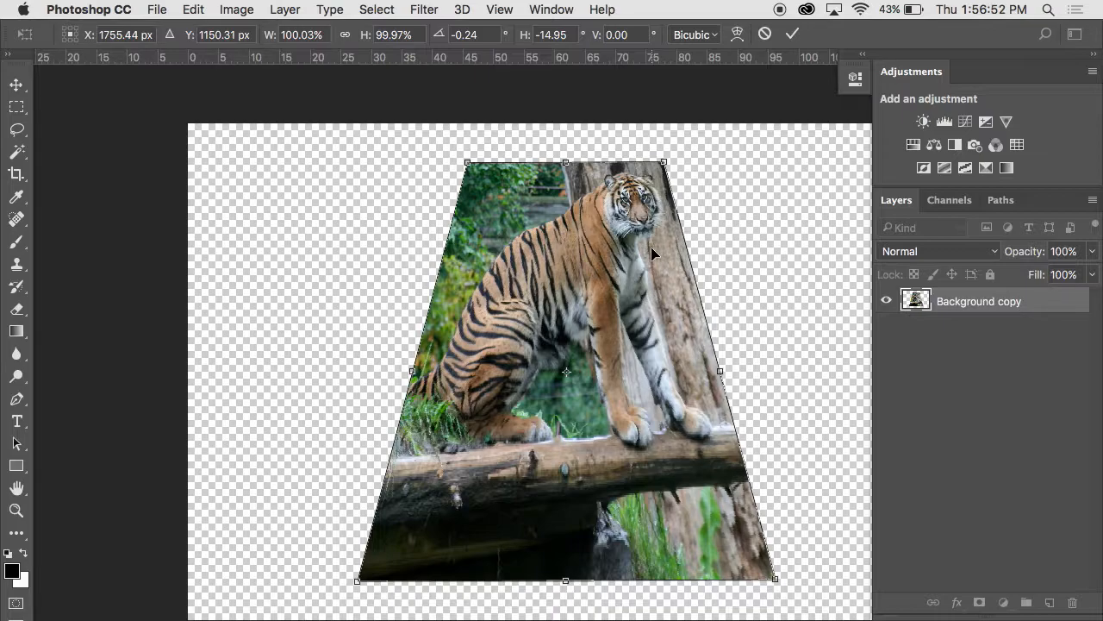
{"action": "key", "text": "Escape"}
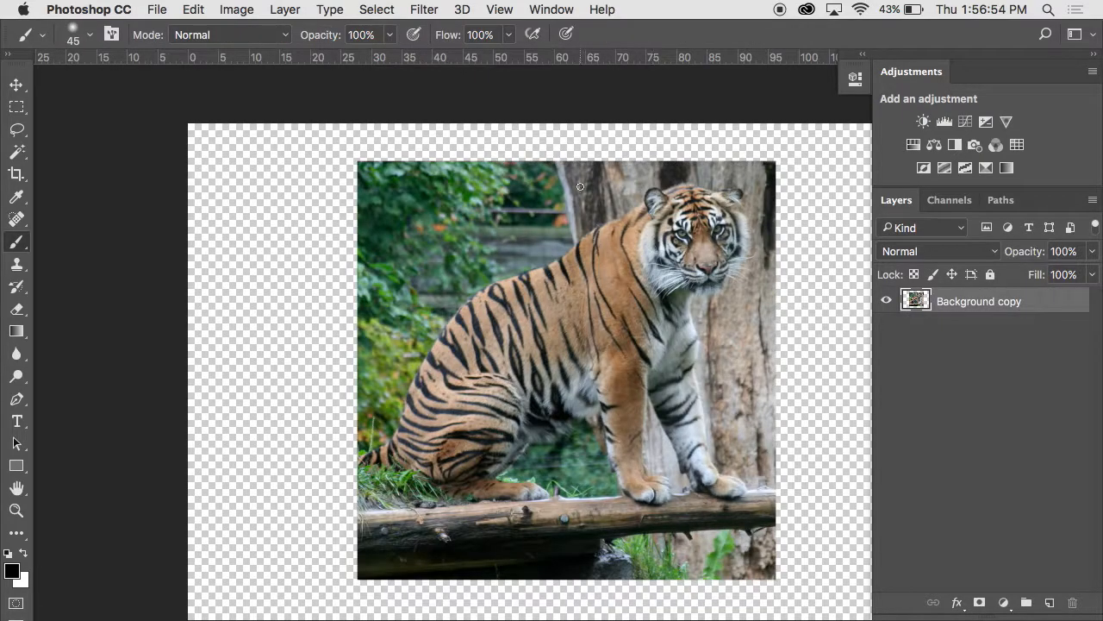
- Try the Perspective transform on the tiger layer, shifting its edges and spreading the upper corners apart to about 130% width, and discard it
{"action": "left_click", "coordinate": [193, 9]}
{"action": "mouse_move", "coordinate": [237, 395]}
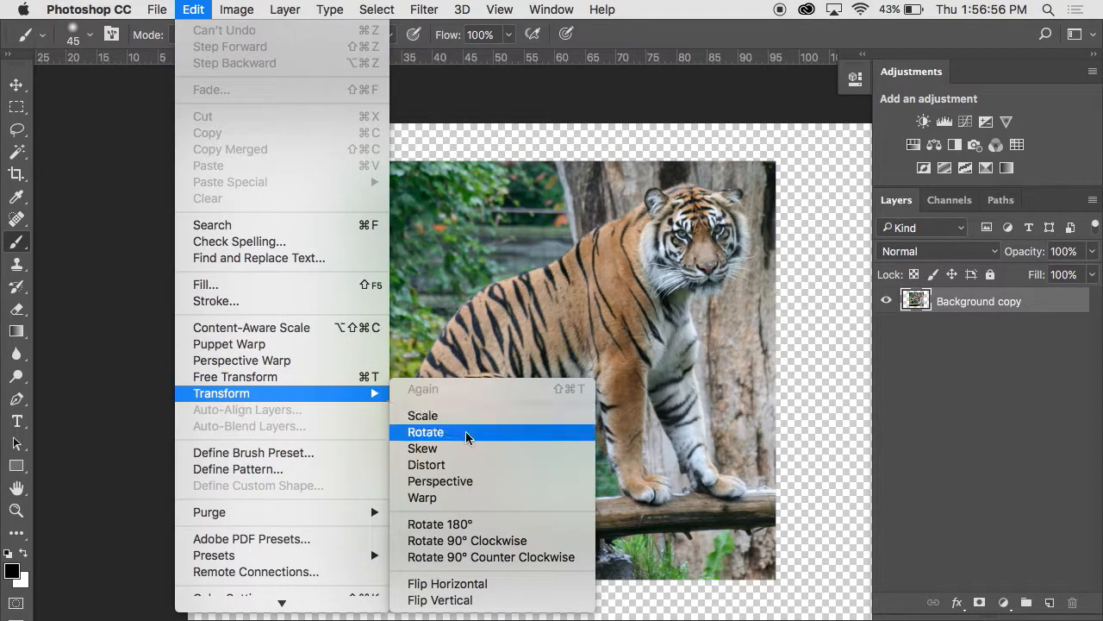
{"action": "left_click", "coordinate": [463, 481]}
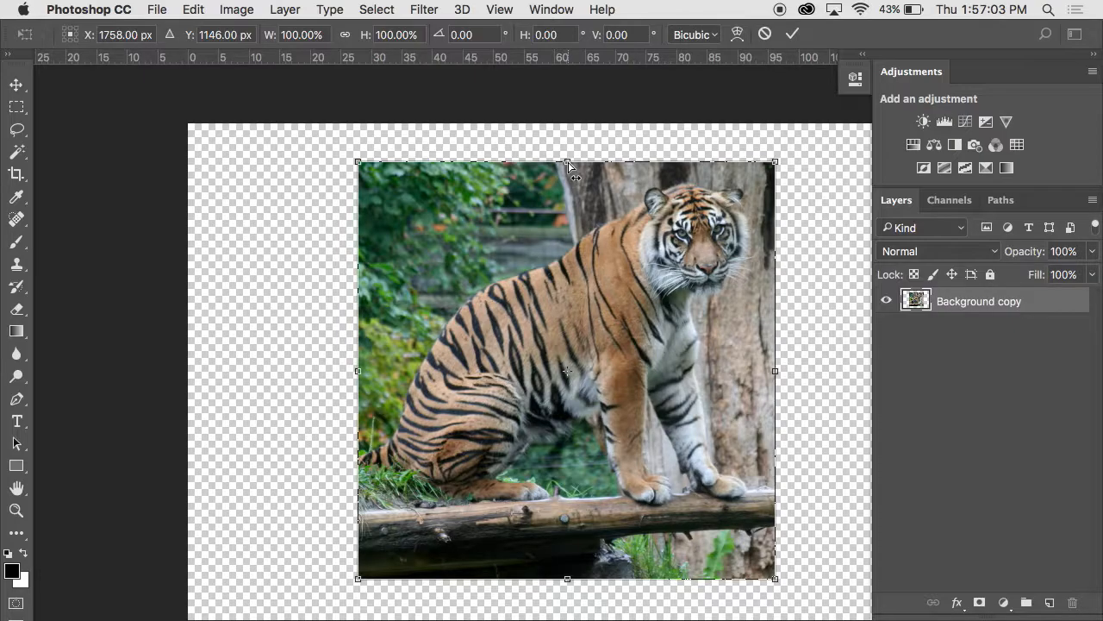
{"action": "left_click_drag", "start_coordinate": [569, 166], "coordinate": [559, 140]}
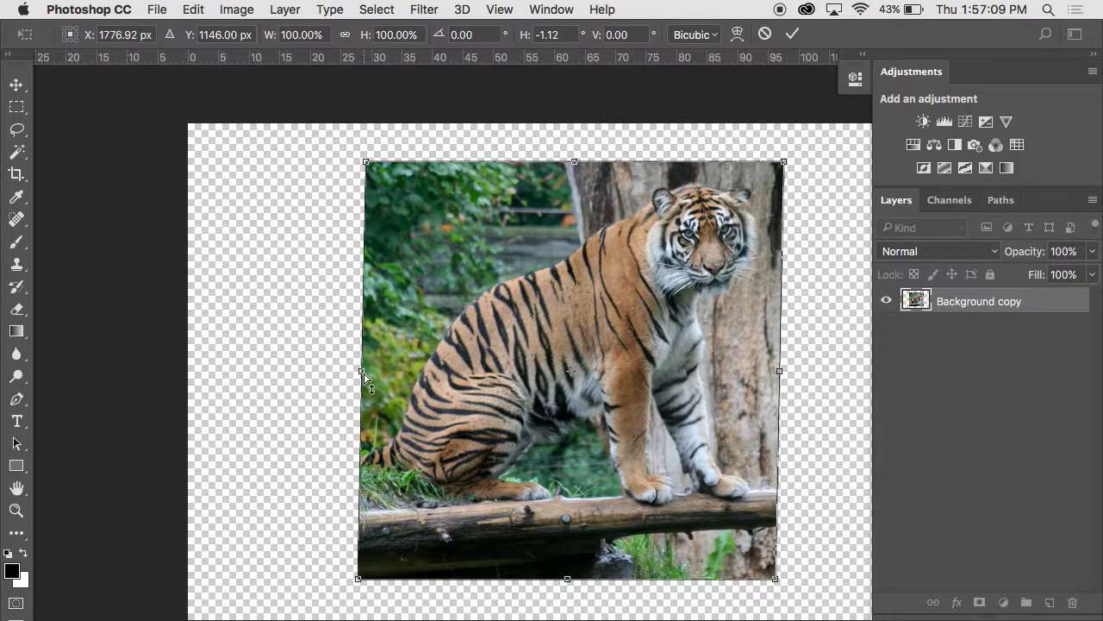
{"action": "left_click_drag", "start_coordinate": [362, 376], "coordinate": [399, 373]}
{"action": "left_click_drag", "start_coordinate": [366, 158], "coordinate": [303, 158]}
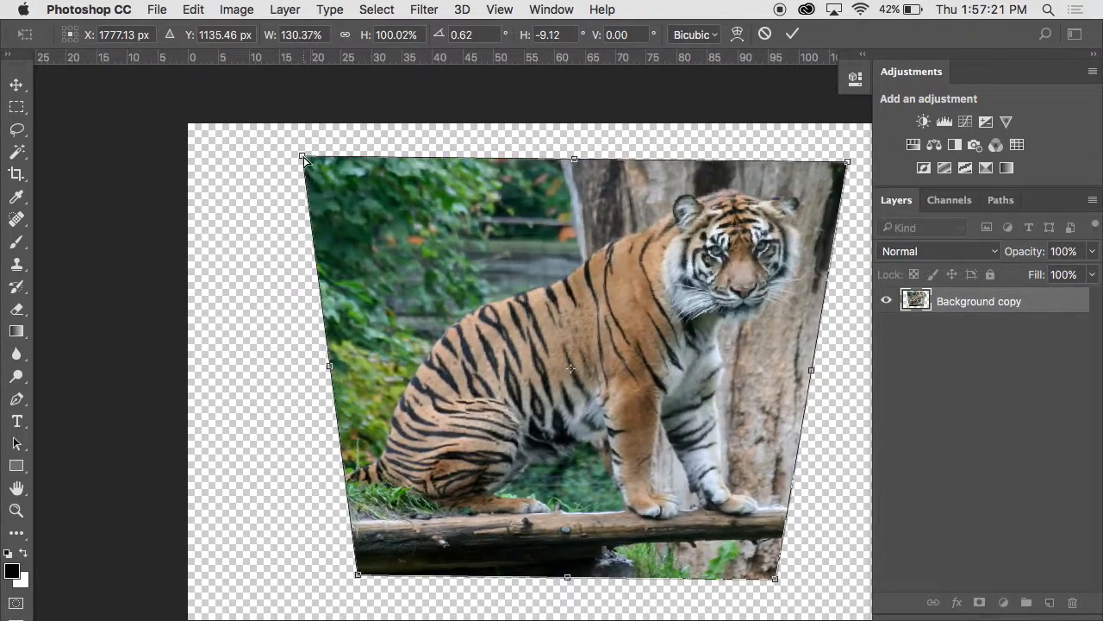
{"action": "key", "text": "Escape"}
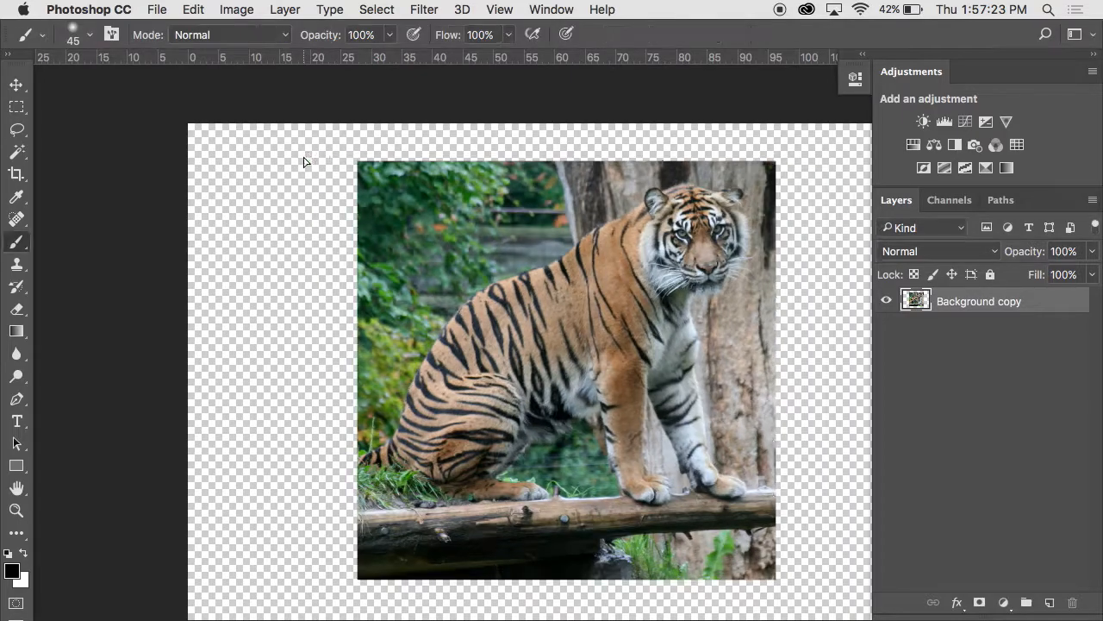
- Try the Distort transform on the tiger layer, pulling the two upper corners and the lower-left corner independently, and discard the distortion
{"action": "left_click", "coordinate": [197, 9]}
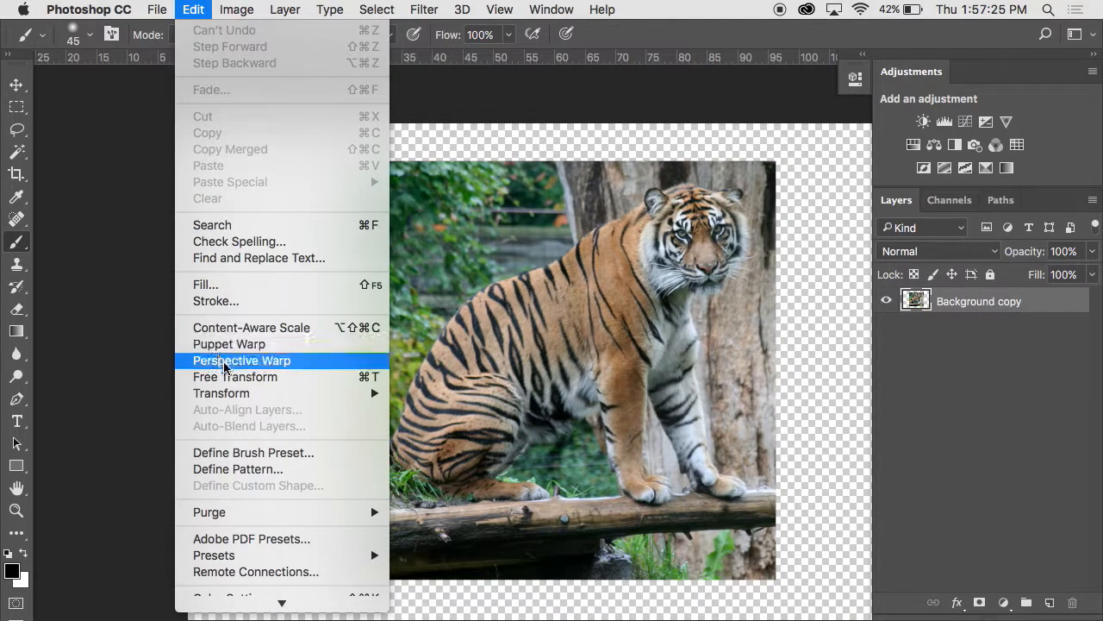
{"action": "mouse_move", "coordinate": [263, 393]}
{"action": "left_click", "coordinate": [460, 464]}
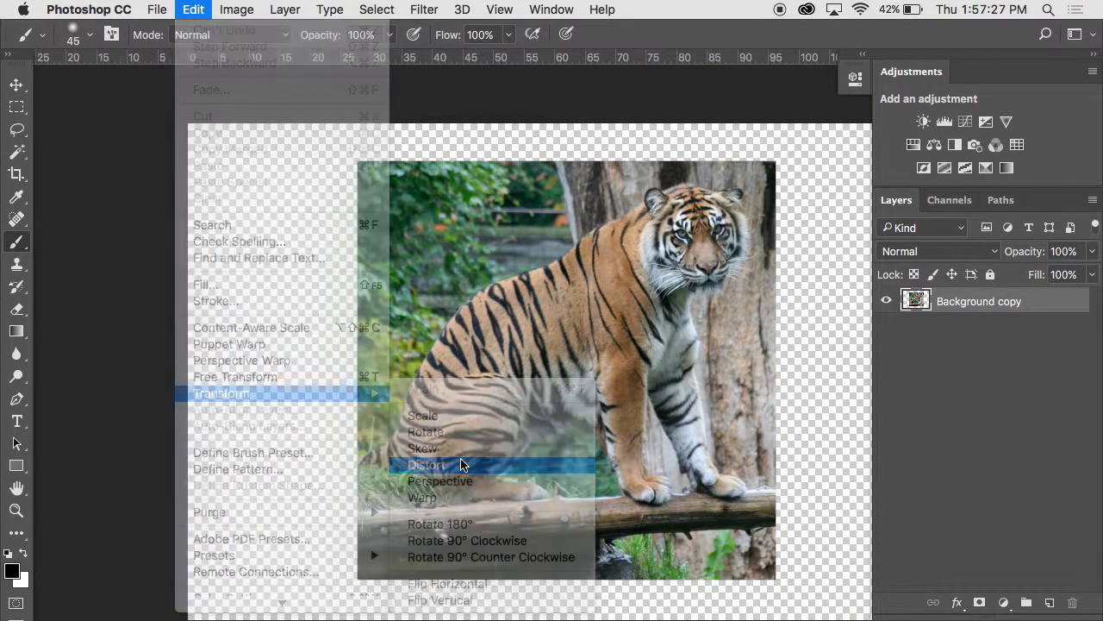
{"action": "left_click_drag", "start_coordinate": [773, 168], "coordinate": [730, 213]}
{"action": "left_click_drag", "start_coordinate": [359, 162], "coordinate": [358, 228]}
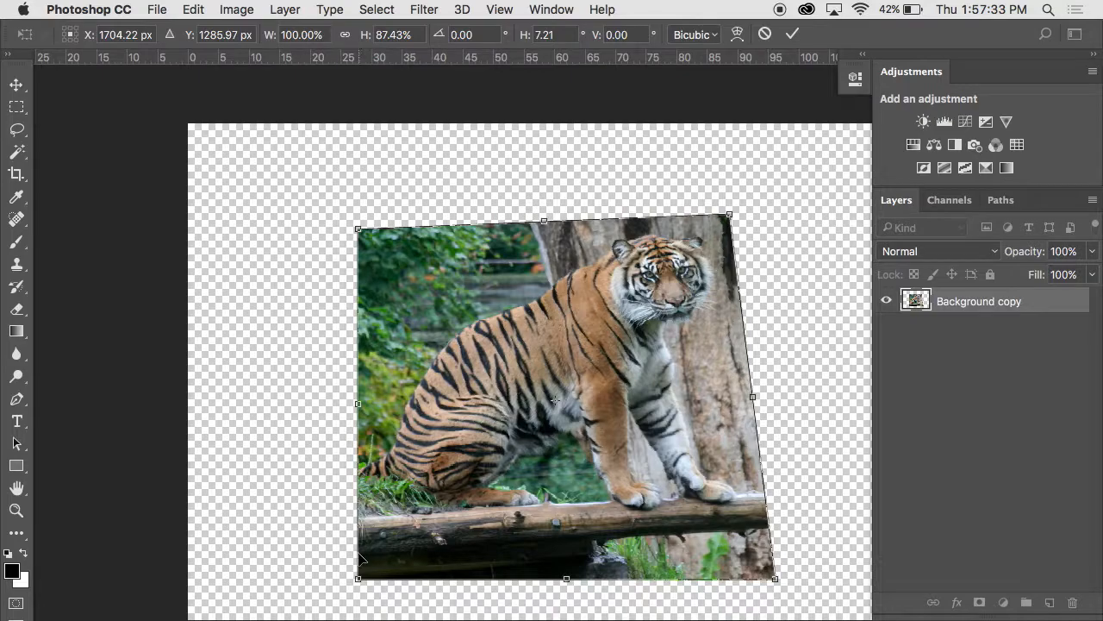
{"action": "left_click_drag", "start_coordinate": [358, 579], "coordinate": [357, 543]}
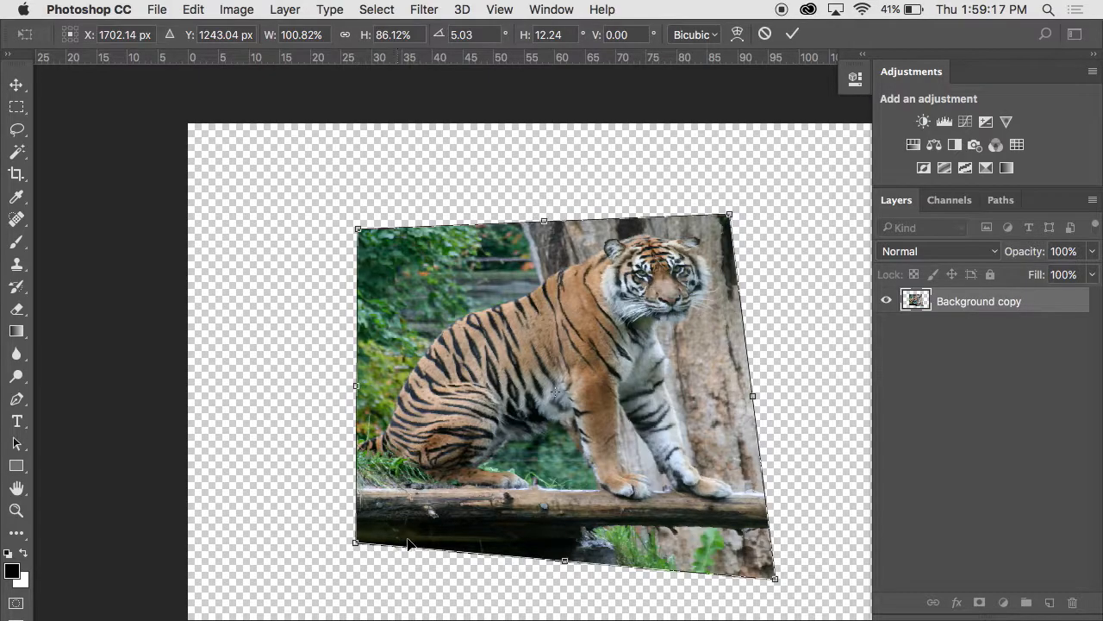
{"action": "left_click_drag", "start_coordinate": [354, 242], "coordinate": [336, 210]}
{"action": "key", "text": "Escape"}
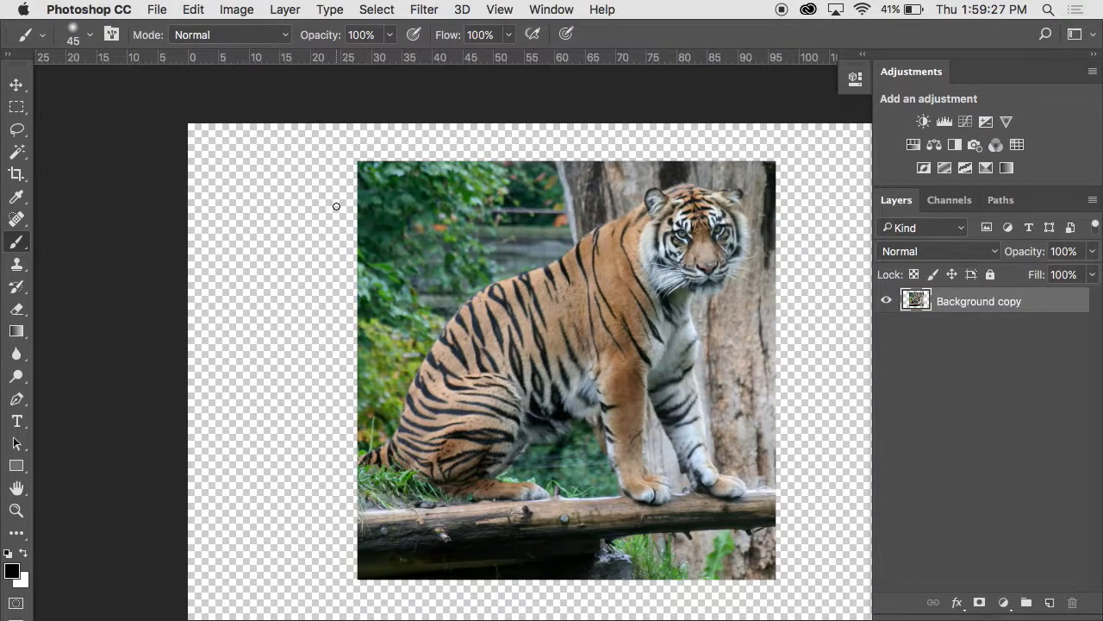
- Start a custom Warp on the tiger layer and try adjusting its upper-left corner and the right-hand handle of the top edge
{"action": "left_click", "coordinate": [157, 10]}
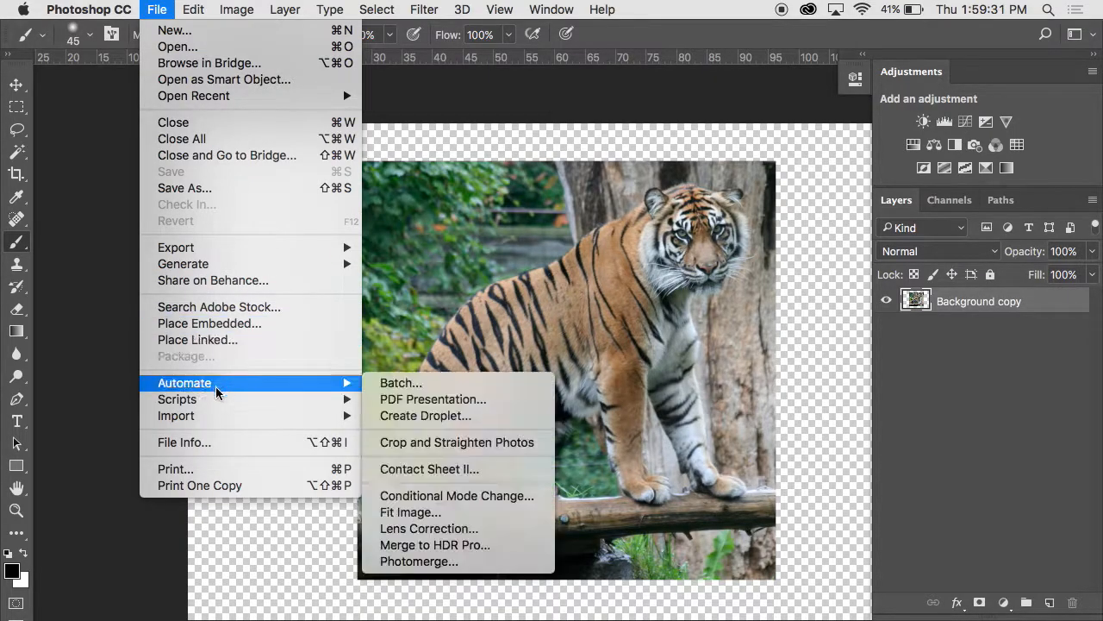
{"action": "mouse_move", "coordinate": [192, 11]}
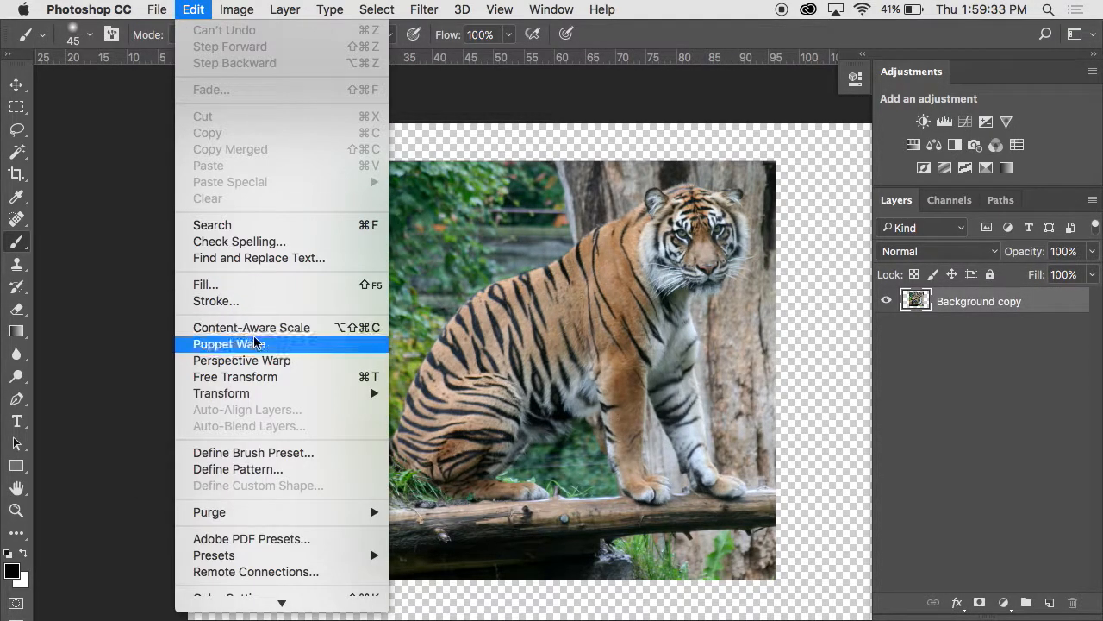
{"action": "mouse_move", "coordinate": [376, 394]}
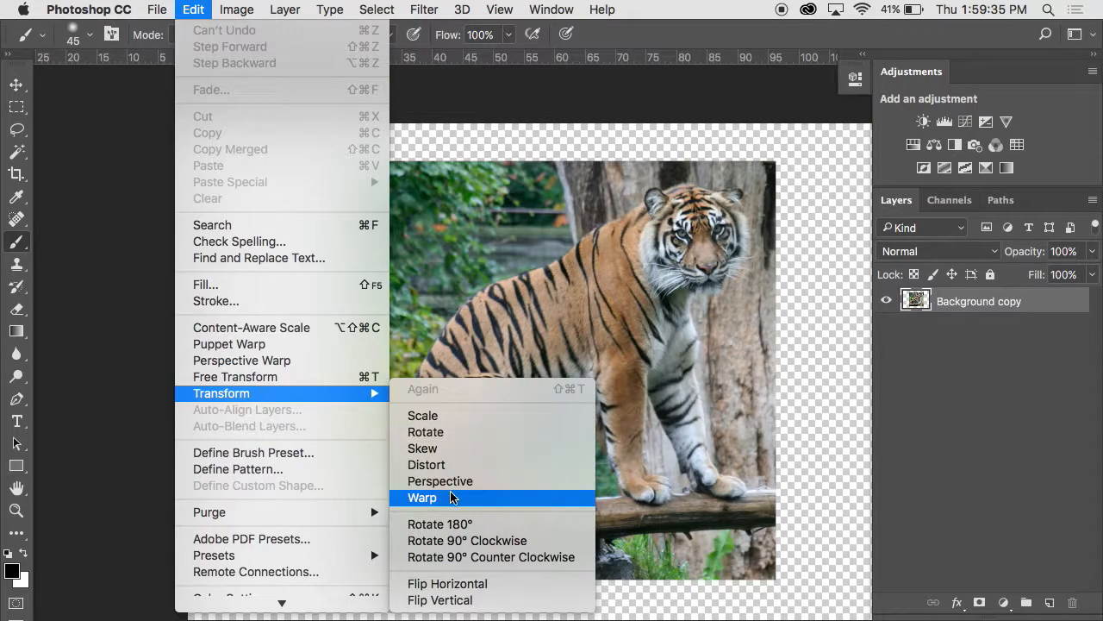
{"action": "left_click", "coordinate": [423, 426]}
{"action": "scroll", "coordinate": [587, 379], "scroll_direction": "right", "scroll_amount": 3}
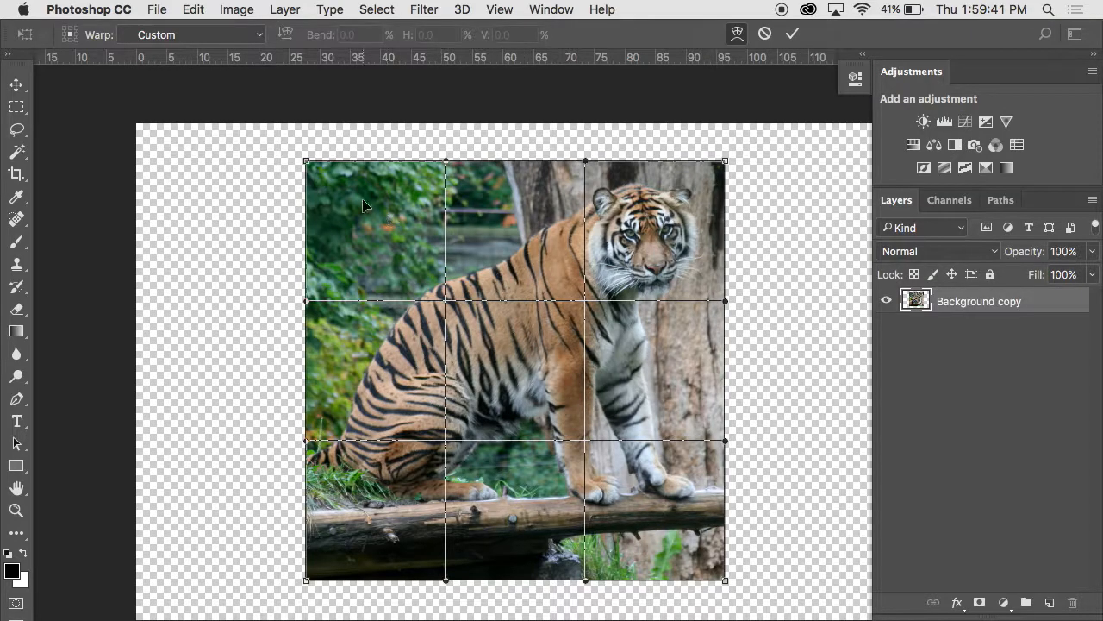
{"action": "left_click_drag", "start_coordinate": [309, 164], "coordinate": [345, 169]}
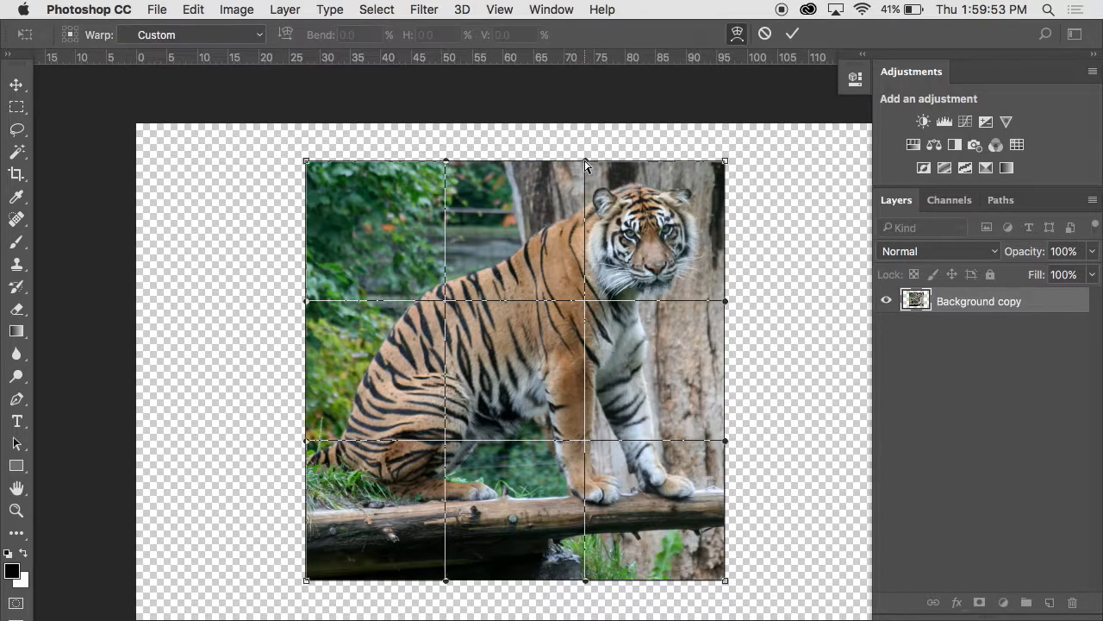
{"action": "mouse_move", "coordinate": [586, 163]}
{"action": "left_mouse_down"}
{"action": "mouse_move", "coordinate": [741, 289]}
{"action": "mouse_move", "coordinate": [845, 293]}
{"action": "mouse_move", "coordinate": [870, 142]}
{"action": "mouse_move", "coordinate": [775, 92]}
{"action": "mouse_move", "coordinate": [457, 349]}
{"action": "mouse_move", "coordinate": [414, 207]}
{"action": "mouse_move", "coordinate": [692, 237]}
{"action": "mouse_move", "coordinate": [808, 322]}
{"action": "mouse_move", "coordinate": [724, 215]}
{"action": "mouse_move", "coordinate": [711, 228]}
{"action": "mouse_move", "coordinate": [881, 386]}
{"action": "mouse_move", "coordinate": [594, 394]}
{"action": "mouse_move", "coordinate": [592, 116]}
{"action": "mouse_move", "coordinate": [498, 179]}
{"action": "mouse_move", "coordinate": [416, 187]}
{"action": "mouse_move", "coordinate": [606, 167]}
{"action": "mouse_move", "coordinate": [583, 170]}
{"action": "left_mouse_up"}
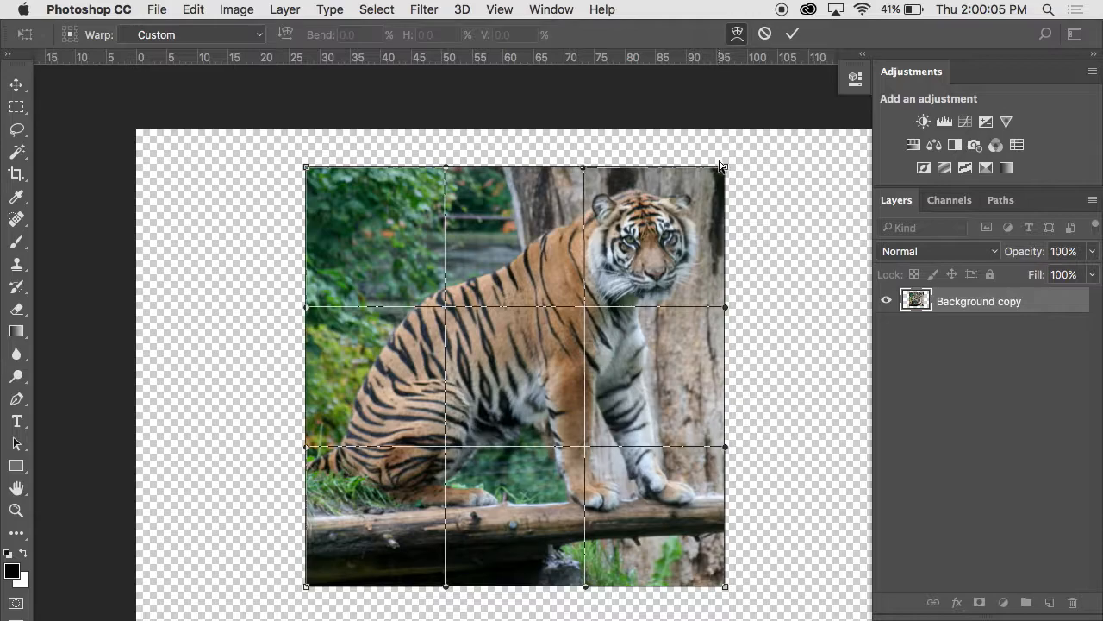
- Warp the tiger layer by pulling its upper-right corner, the left handle of the top edge and areas inside the grid
{"action": "left_click_drag", "start_coordinate": [725, 168], "coordinate": [735, 222]}
{"action": "left_click_drag", "start_coordinate": [681, 250], "coordinate": [585, 266]}
{"action": "mouse_move", "coordinate": [383, 229]}
{"action": "left_mouse_down"}
{"action": "mouse_move", "coordinate": [275, 259]}
{"action": "mouse_move", "coordinate": [400, 213]}
{"action": "mouse_move", "coordinate": [388, 228]}
{"action": "left_mouse_up"}
{"action": "left_click_drag", "start_coordinate": [445, 165], "coordinate": [523, 207]}
{"action": "mouse_move", "coordinate": [529, 344]}
{"action": "left_mouse_down"}
{"action": "mouse_move", "coordinate": [514, 388]}
{"action": "mouse_move", "coordinate": [458, 321]}
{"action": "mouse_move", "coordinate": [526, 354]}
{"action": "mouse_move", "coordinate": [481, 316]}
{"action": "mouse_move", "coordinate": [505, 341]}
{"action": "mouse_move", "coordinate": [488, 345]}
{"action": "mouse_move", "coordinate": [552, 362]}
{"action": "mouse_move", "coordinate": [543, 372]}
{"action": "mouse_move", "coordinate": [517, 329]}
{"action": "mouse_move", "coordinate": [121, 321]}
{"action": "mouse_move", "coordinate": [891, 367]}
{"action": "mouse_move", "coordinate": [530, 348]}
{"action": "left_mouse_up"}
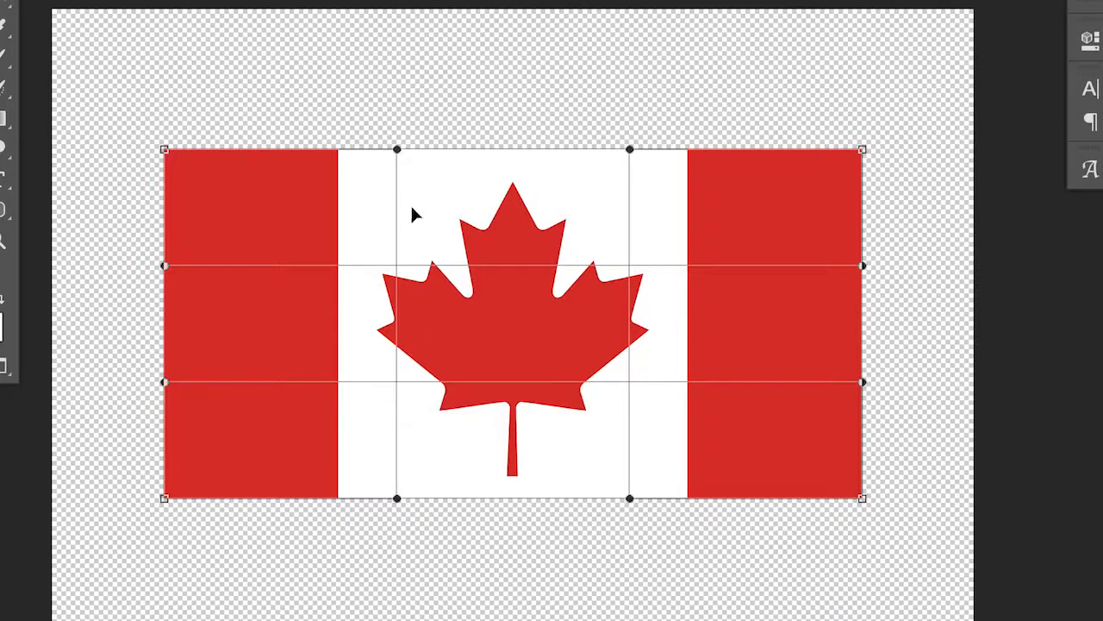
- Warp the Canadian flag into a waving shape, bending its top and bottom edges into S-curves and bowing both sides to the right
{"action": "left_click_drag", "start_coordinate": [396, 148], "coordinate": [397, 284]}
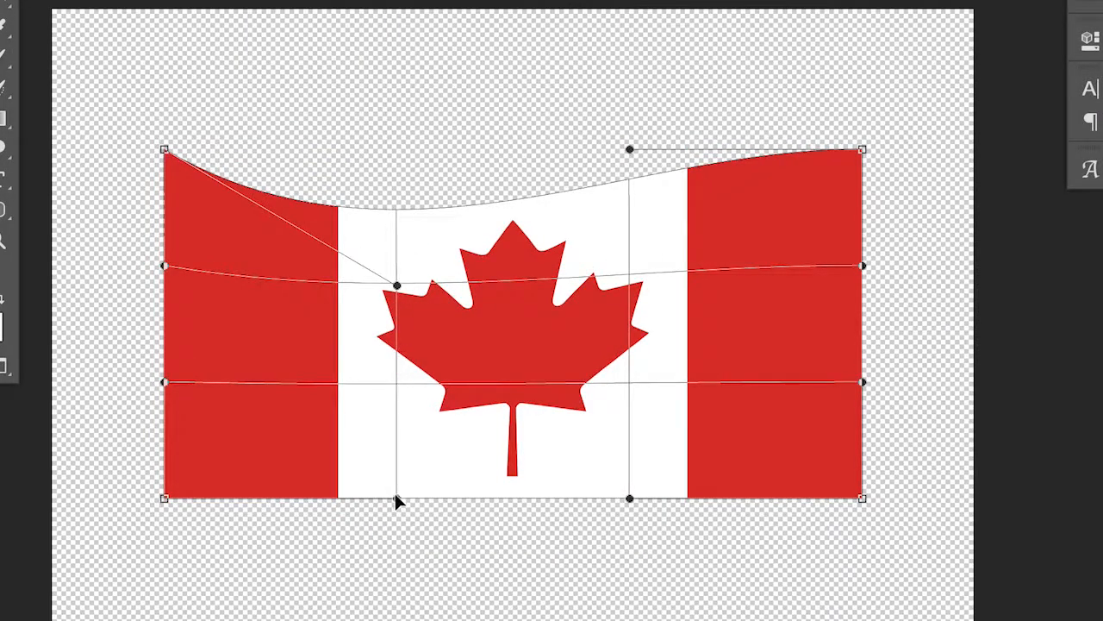
{"action": "left_click_drag", "start_coordinate": [397, 498], "coordinate": [399, 601]}
{"action": "left_click_drag", "start_coordinate": [630, 497], "coordinate": [626, 392]}
{"action": "left_click_drag", "start_coordinate": [630, 149], "coordinate": [627, 63]}
{"action": "left_click_drag", "start_coordinate": [188, 327], "coordinate": [256, 331]}
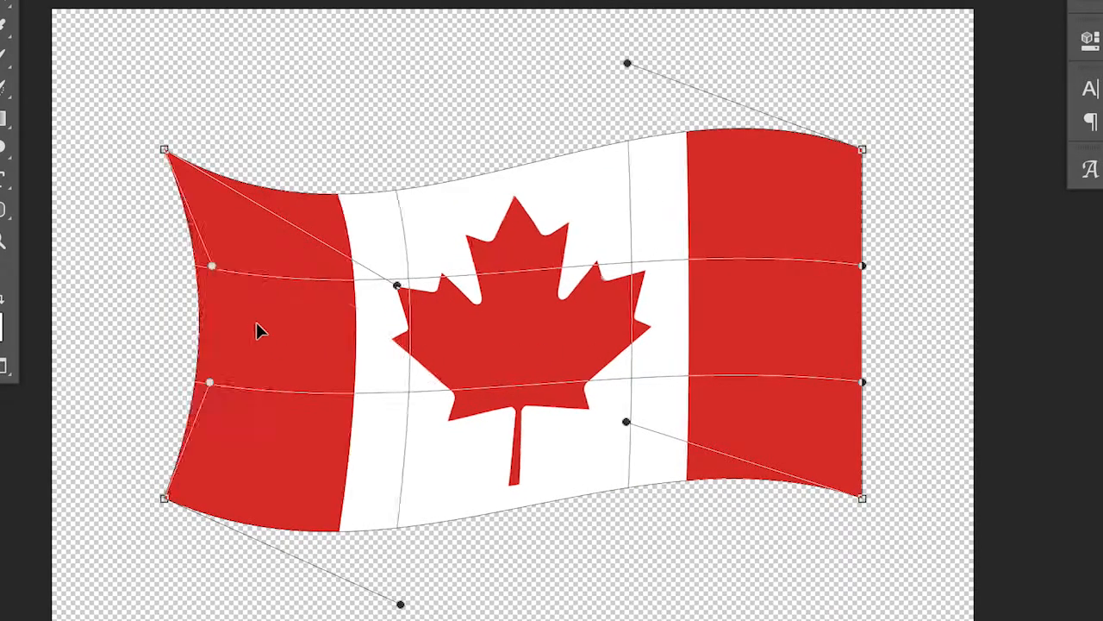
{"action": "left_click_drag", "start_coordinate": [723, 296], "coordinate": [776, 267]}
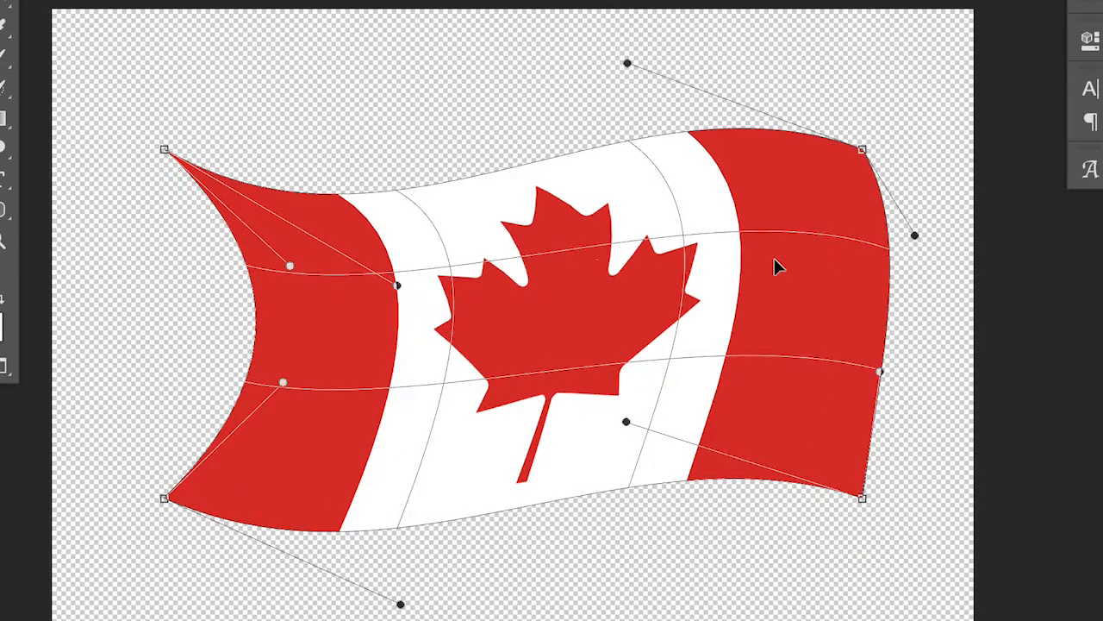